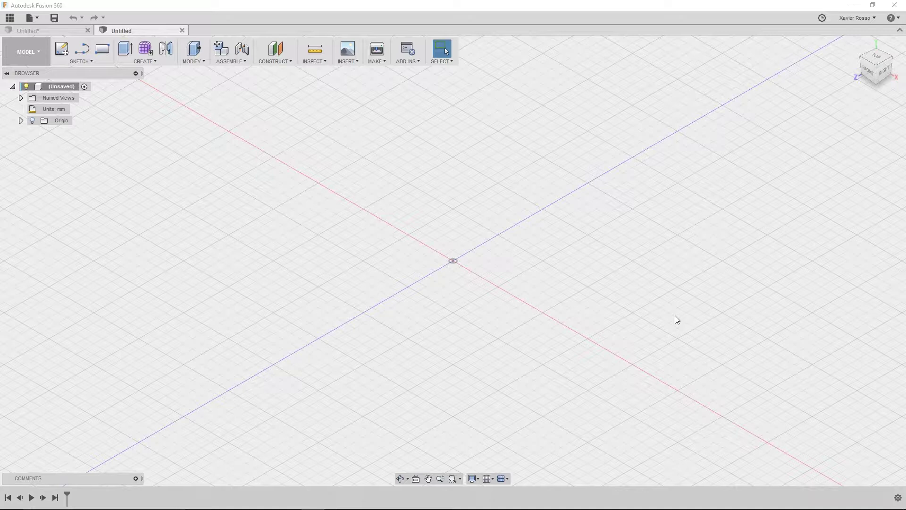
# Step: Start an SVG insertion on the horizontal XZ origin plane
pyautogui.click(338, 64)
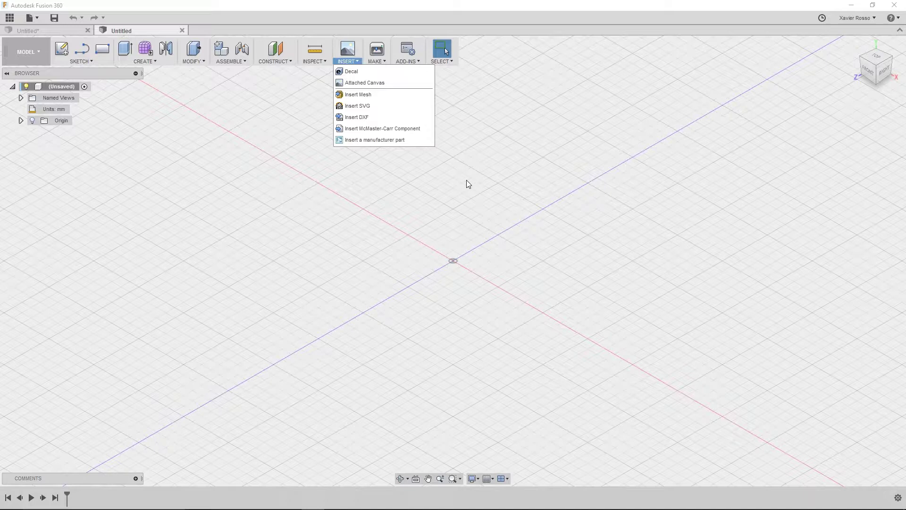
pyautogui.click(364, 105)
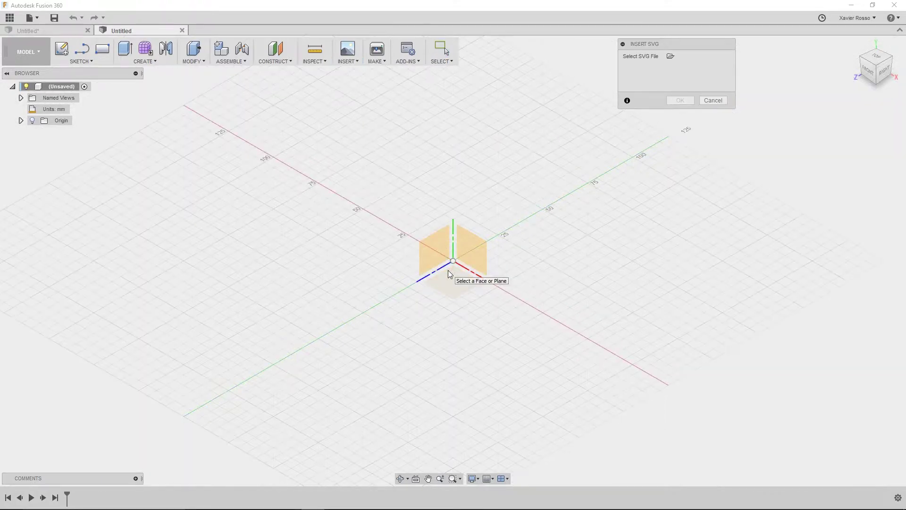
pyautogui.click(433, 250)
pyautogui.click(442, 289)
pyautogui.click(458, 280)
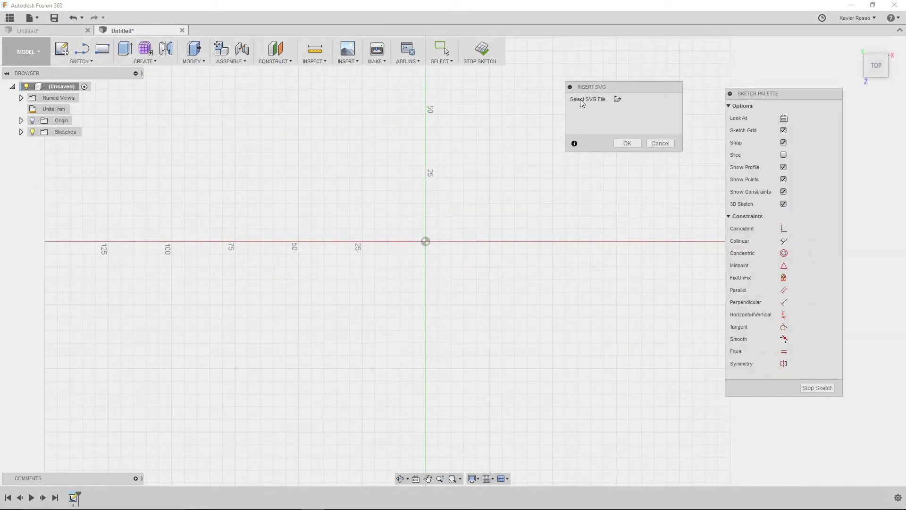
# Step: Load the SVG file "faux voronoi" from D:\travail\elearning\ressource\4
pyautogui.click(617, 98)
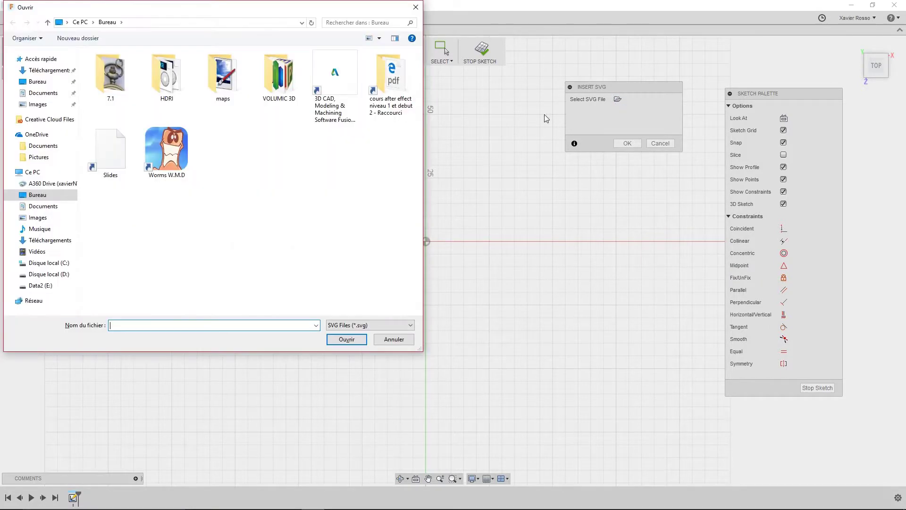
pyautogui.click(59, 274)
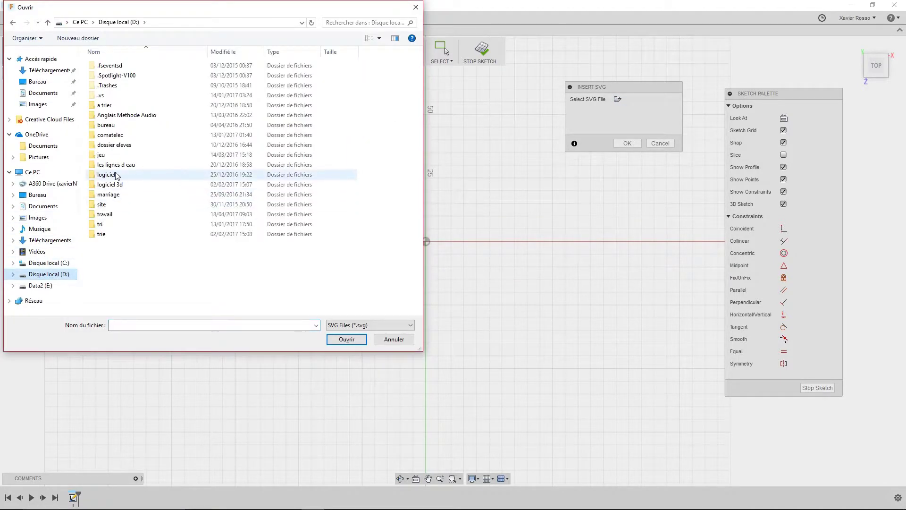
pyautogui.doubleClick(106, 215)
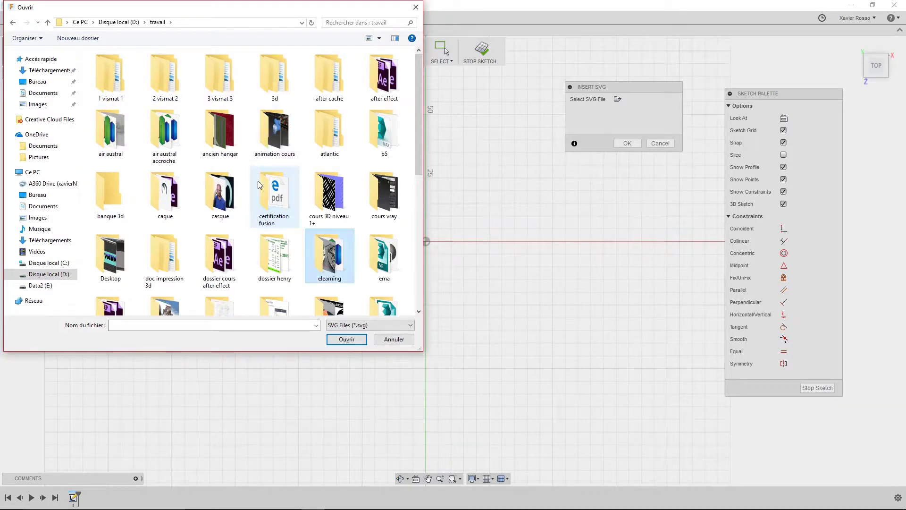
pyautogui.doubleClick(330, 255)
pyautogui.doubleClick(114, 97)
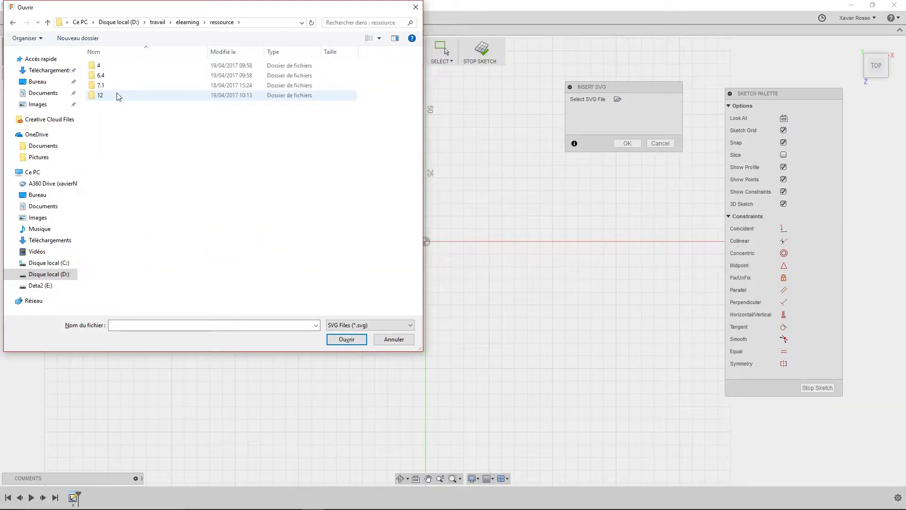
pyautogui.doubleClick(116, 68)
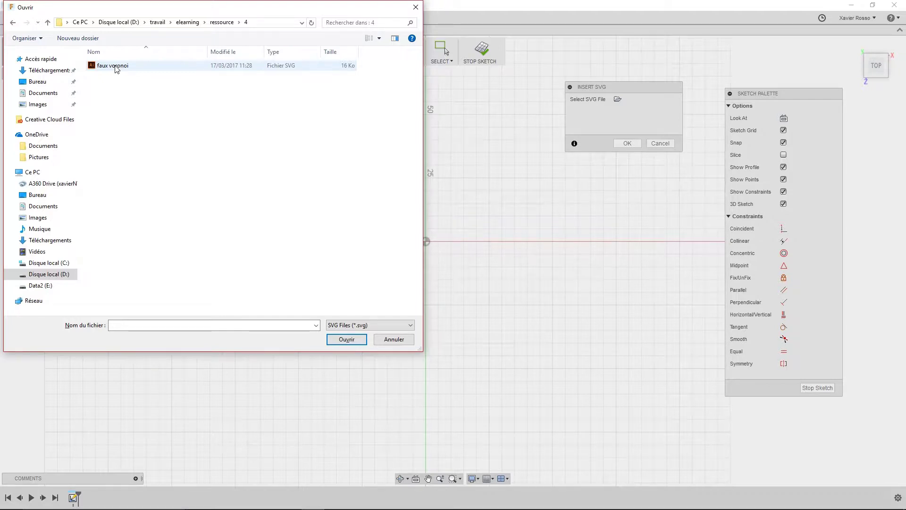
pyautogui.click(117, 67)
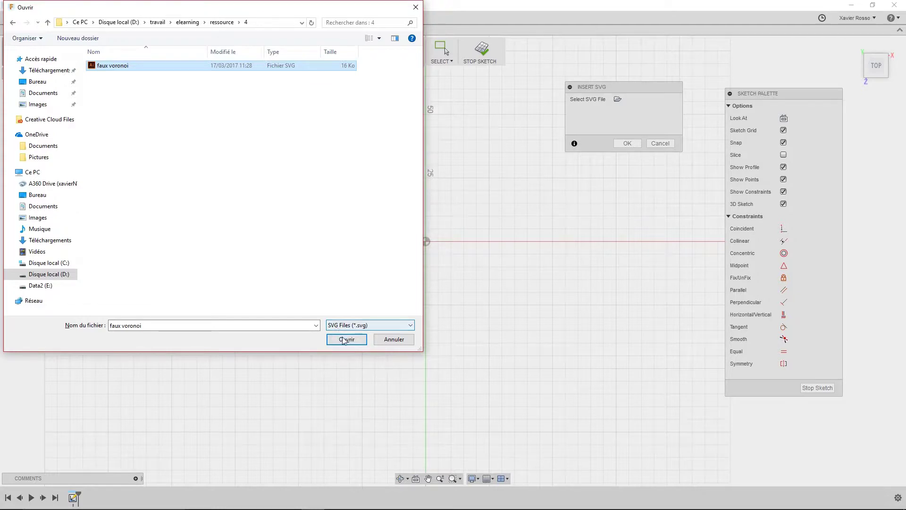
pyautogui.click(345, 339)
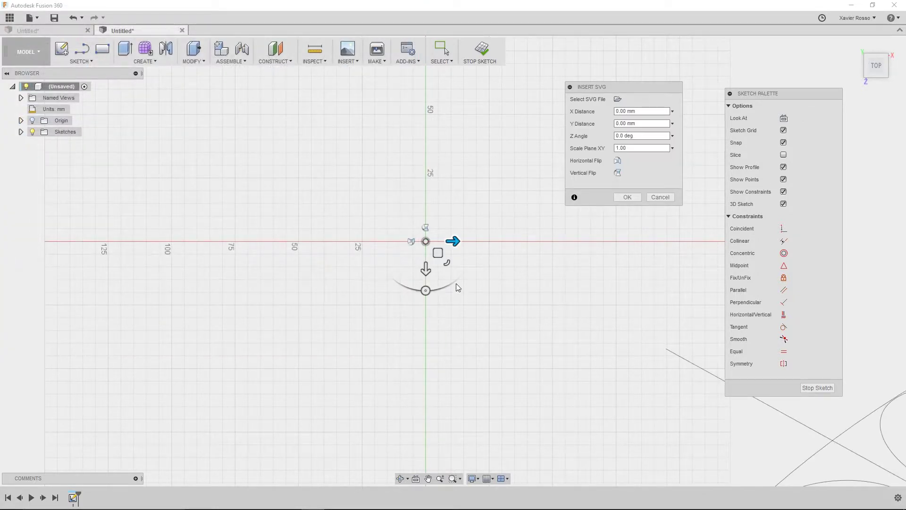
# Step: Scale the voronoi pattern down to about 0.04 and move it so that it is roughly centred on the origin
pyautogui.scroll(-8, 457, 287)
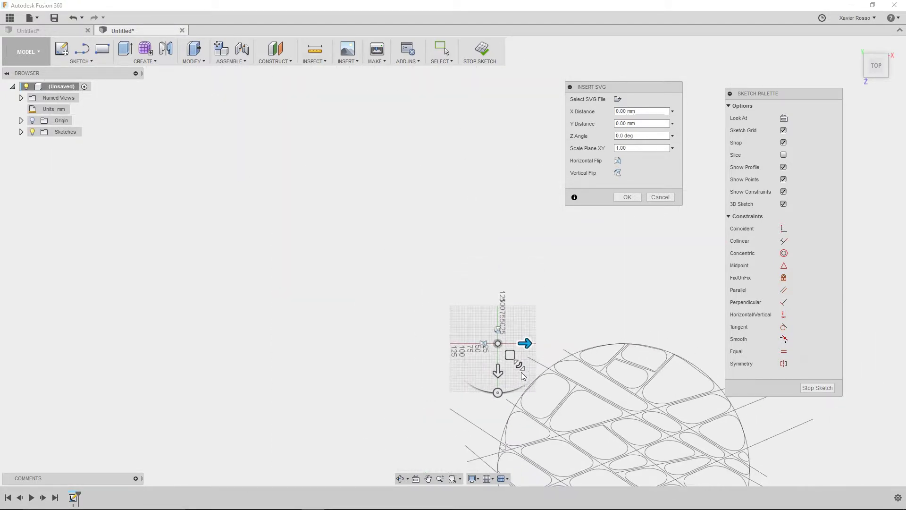
pyautogui.moveTo(396, 239)
pyautogui.mouseDown(button='middle')
pyautogui.moveTo(319, 162)
pyautogui.moveTo(386, 188)
pyautogui.mouseUp(button='middle')
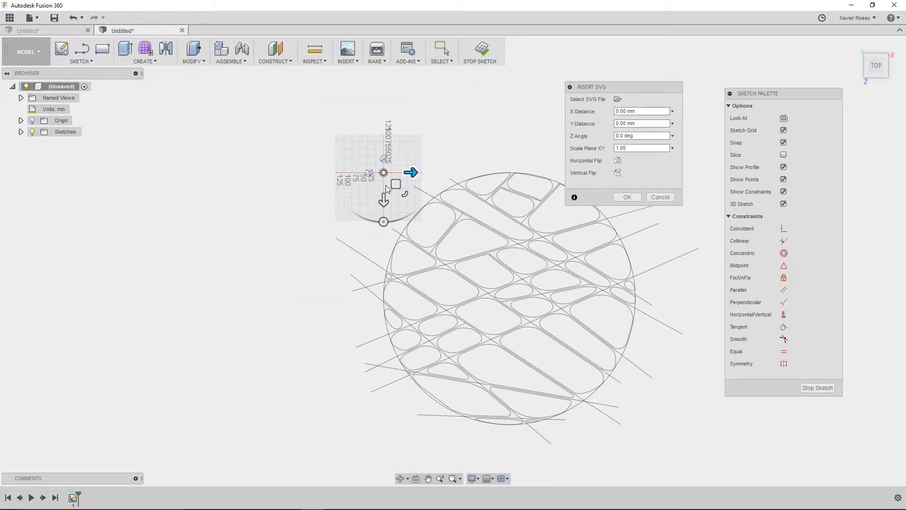
pyautogui.moveTo(396, 184)
pyautogui.mouseDown()
pyautogui.moveTo(316, 180)
pyautogui.moveTo(372, 89)
pyautogui.moveTo(401, 166)
pyautogui.moveTo(390, 182)
pyautogui.moveTo(386, 173)
pyautogui.mouseUp()
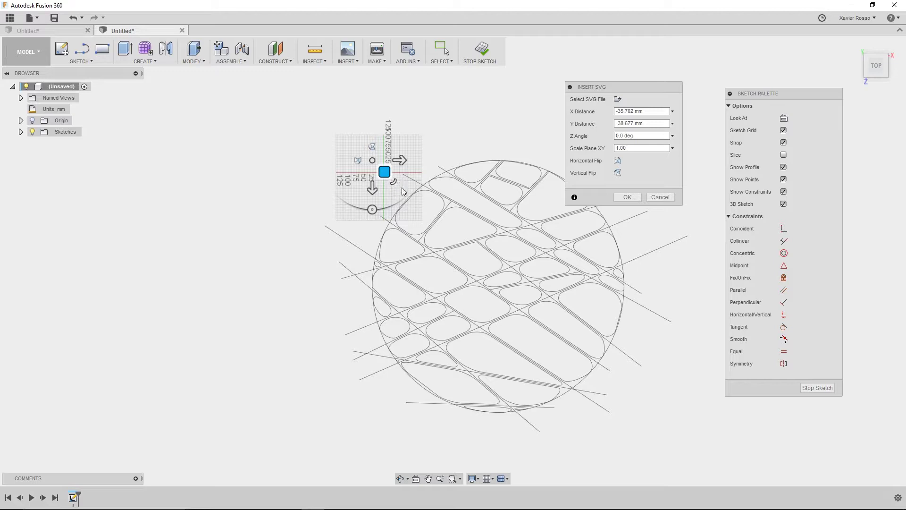
pyautogui.moveTo(393, 182); pyautogui.dragTo(332, 150)
pyautogui.scroll(8, 380, 168)
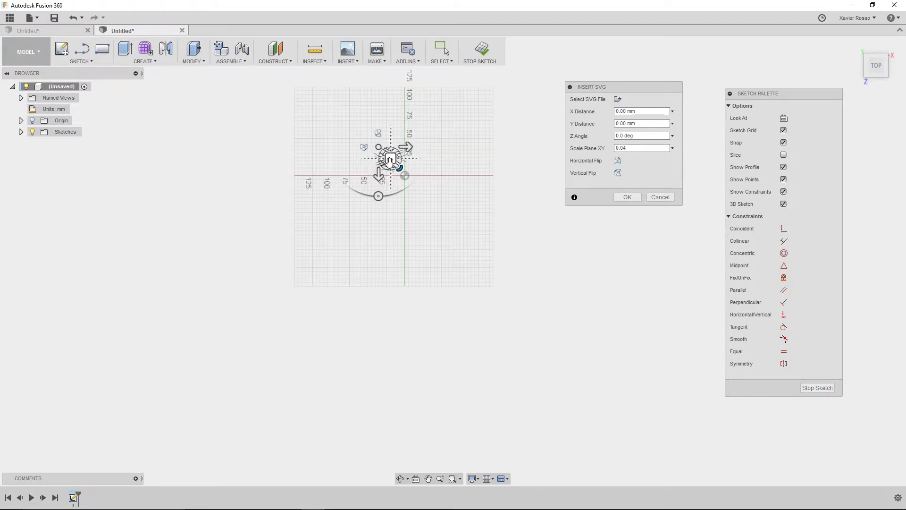
pyautogui.moveTo(352, 112); pyautogui.dragTo(324, 182, button='middle')
pyautogui.moveTo(329, 180); pyautogui.dragTo(384, 247)
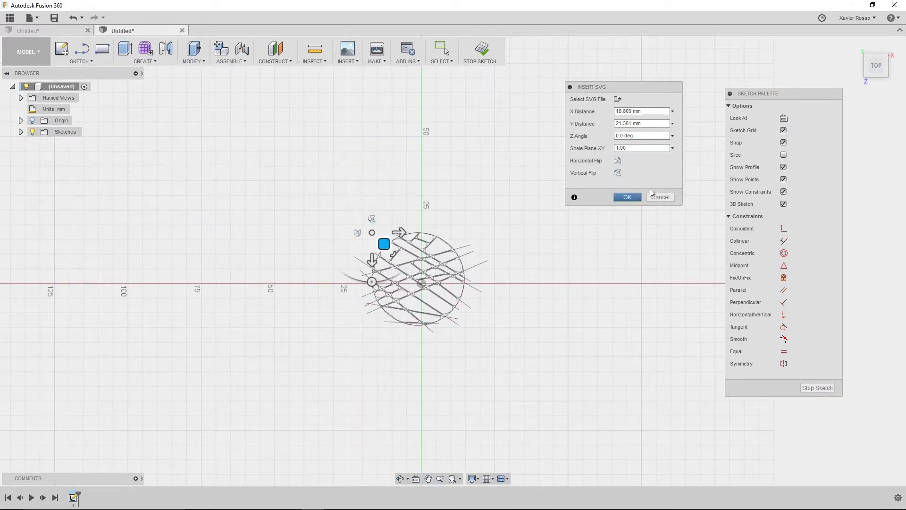
# Step: Try the horizontal and vertical flips on the pattern, then insert it in its original orientation
pyautogui.click(617, 161)
pyautogui.click(616, 161)
pyautogui.click(617, 161)
pyautogui.click(617, 161)
pyautogui.click(617, 161)
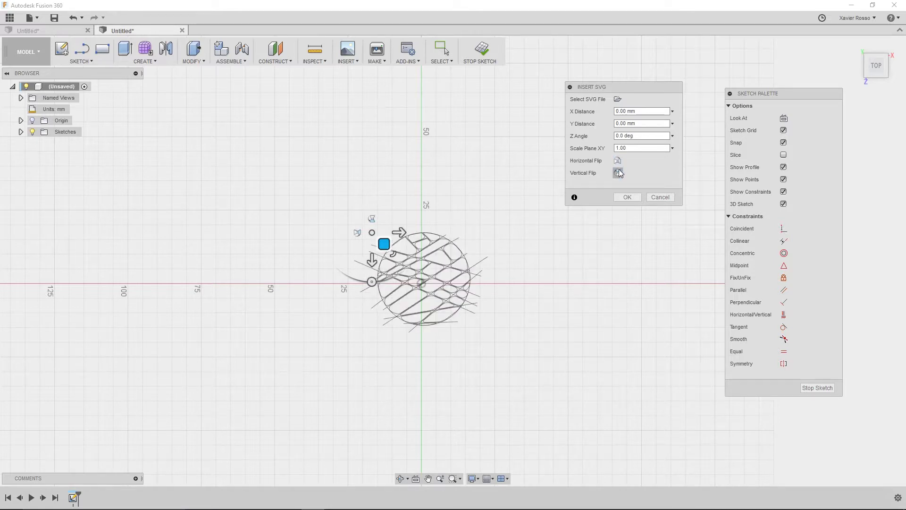
pyautogui.click(617, 173)
pyautogui.click(618, 173)
pyautogui.click(617, 161)
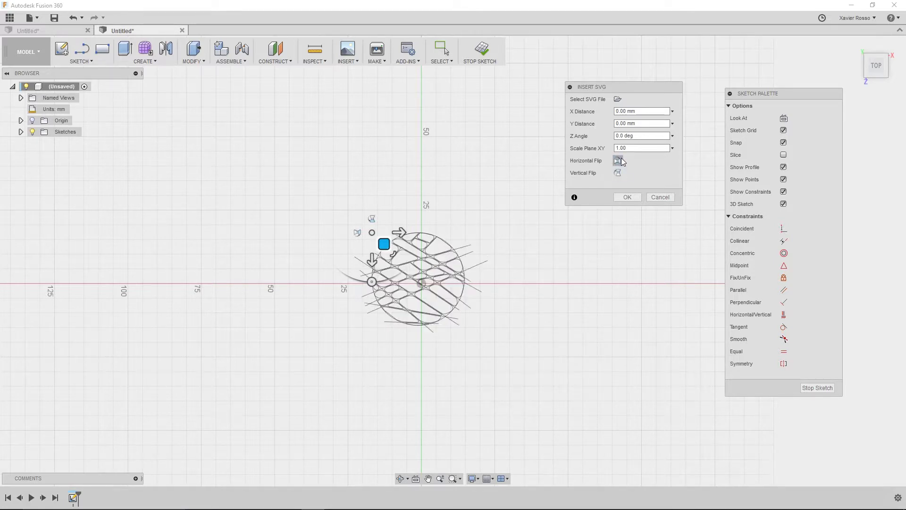
pyautogui.click(627, 197)
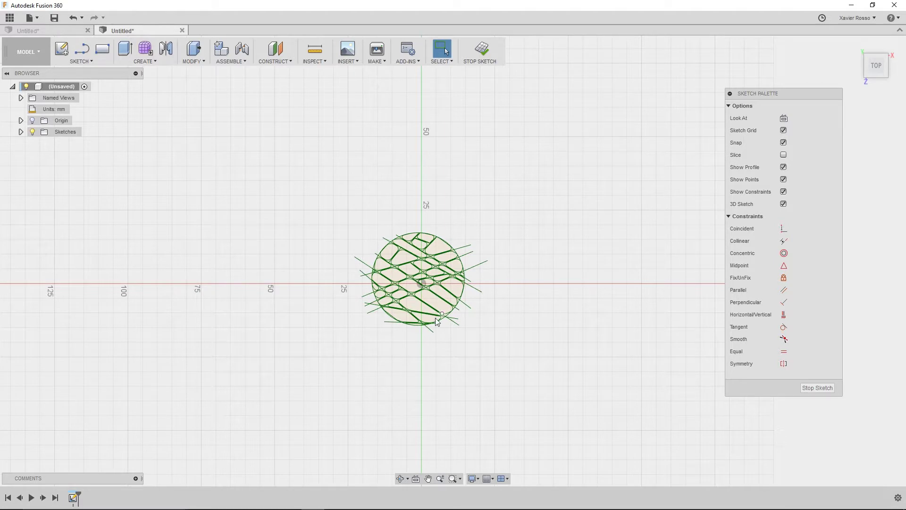
# Step: Try extruding two closed cells of the voronoi pattern by 10 mm as a new body
pyautogui.moveTo(511, 384)
pyautogui.keyDown('shift'); pyautogui.mouseDown(button='middle')
pyautogui.moveTo(468, 348)
pyautogui.moveTo(516, 330)
pyautogui.moveTo(415, 311)
pyautogui.moveTo(437, 320)
pyautogui.mouseUp(button='middle'); pyautogui.keyUp('shift')
pyautogui.scroll(5, 432, 316)
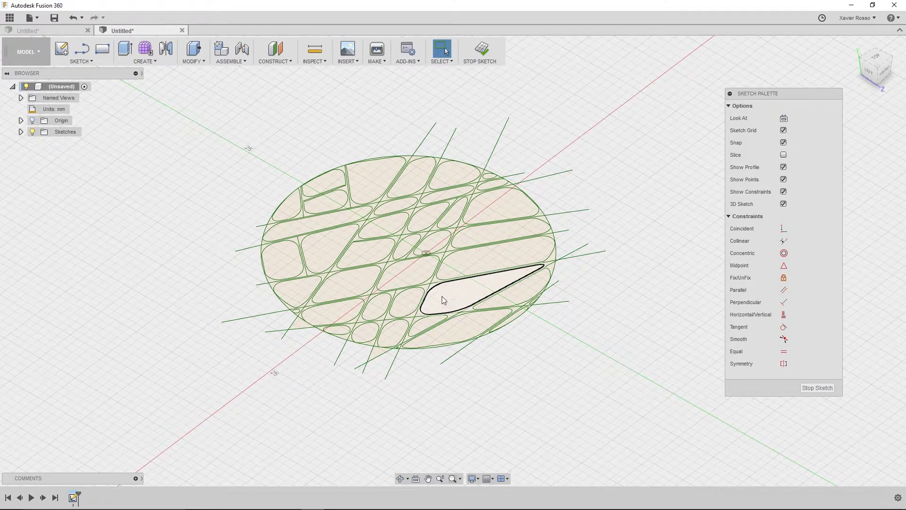
pyautogui.click(157, 65)
pyautogui.click(150, 83)
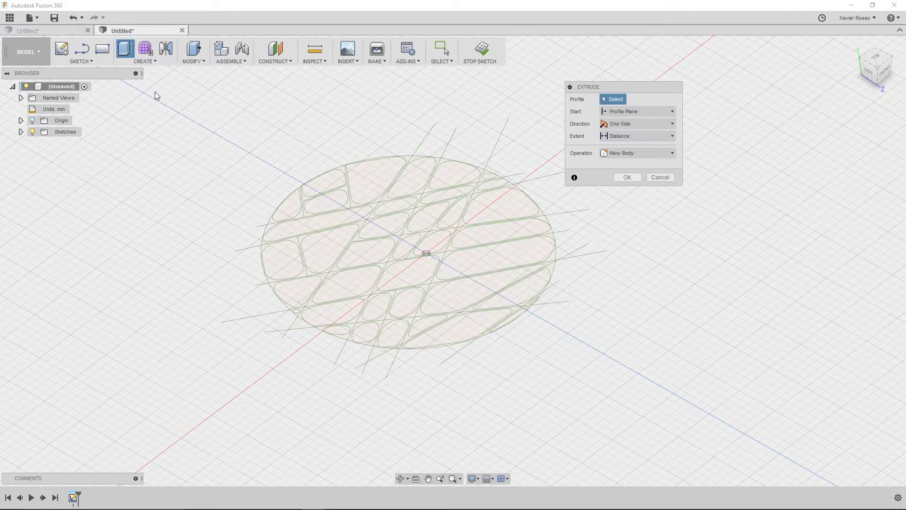
pyautogui.click(457, 292)
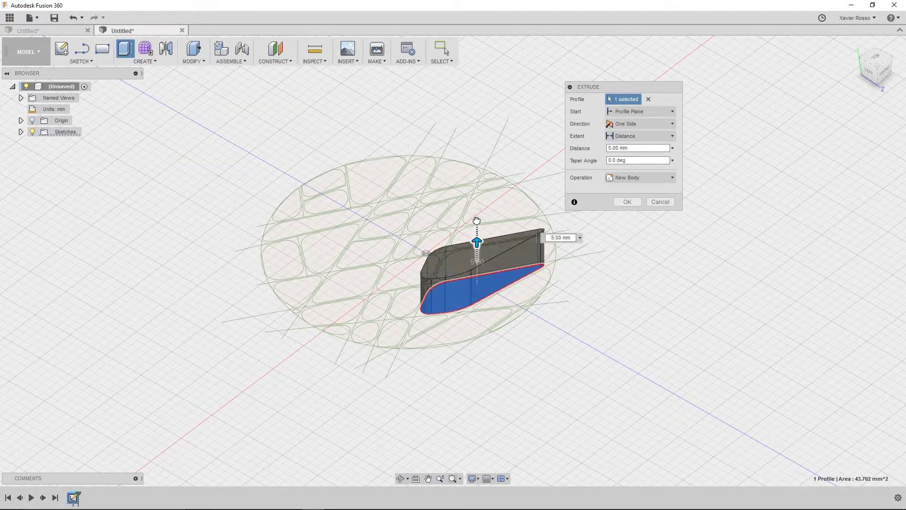
pyautogui.moveTo(477, 223); pyautogui.dragTo(477, 206)
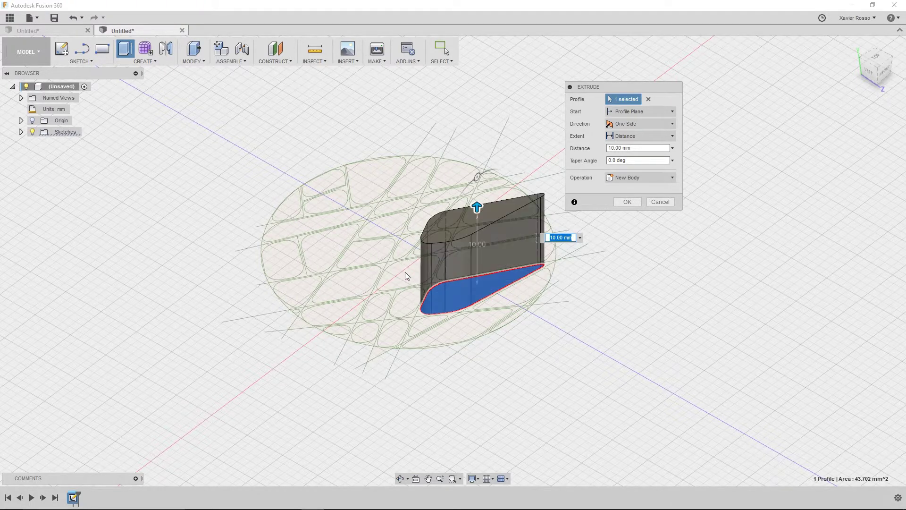
pyautogui.click(373, 258)
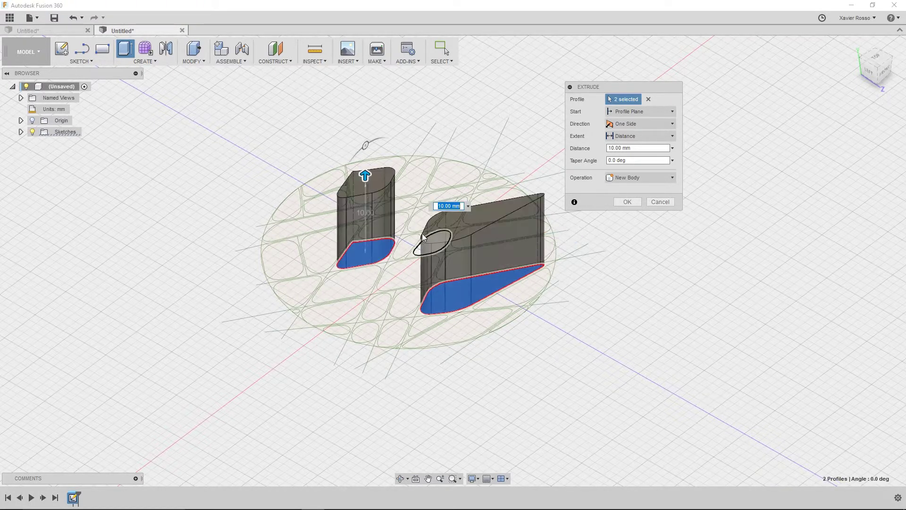
pyautogui.click(660, 202)
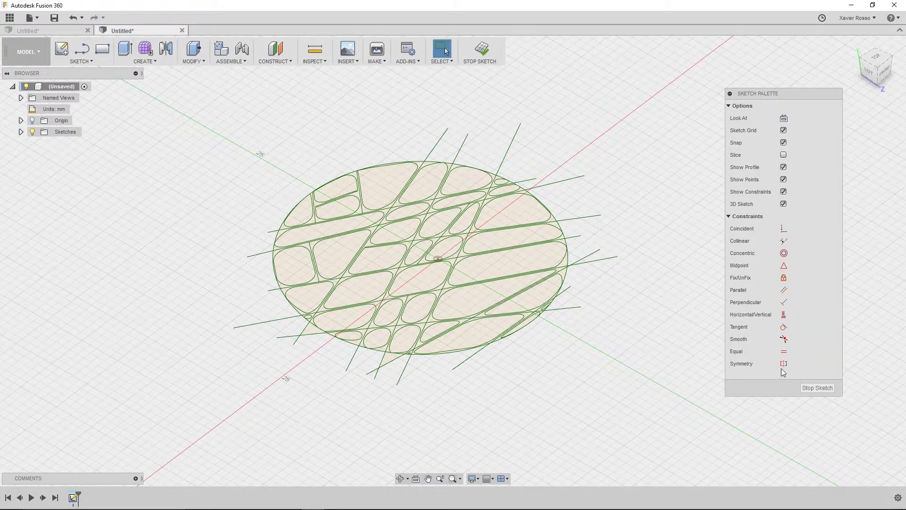
# Step: Finish editing the sketch that contains the inserted pattern
pyautogui.click(816, 387)
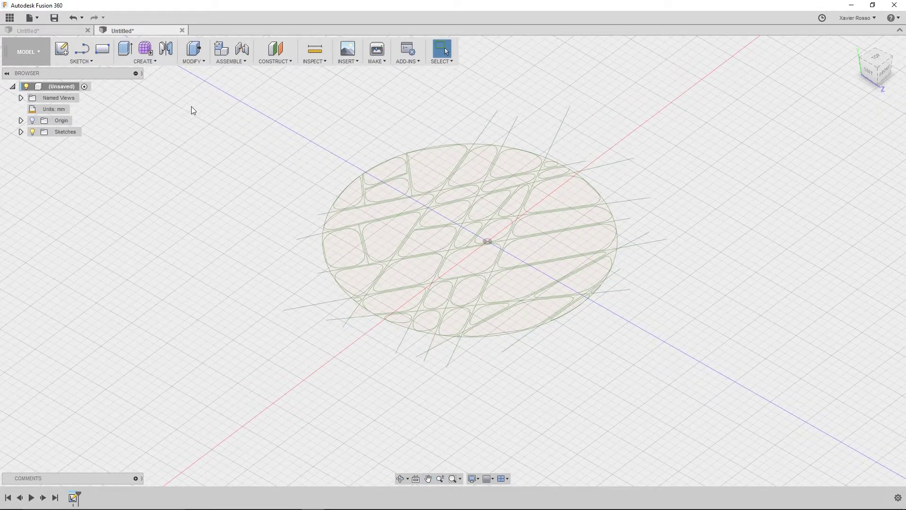
# Step: Show the cloud projects and open the contents of the elearning project
pyautogui.click(10, 18)
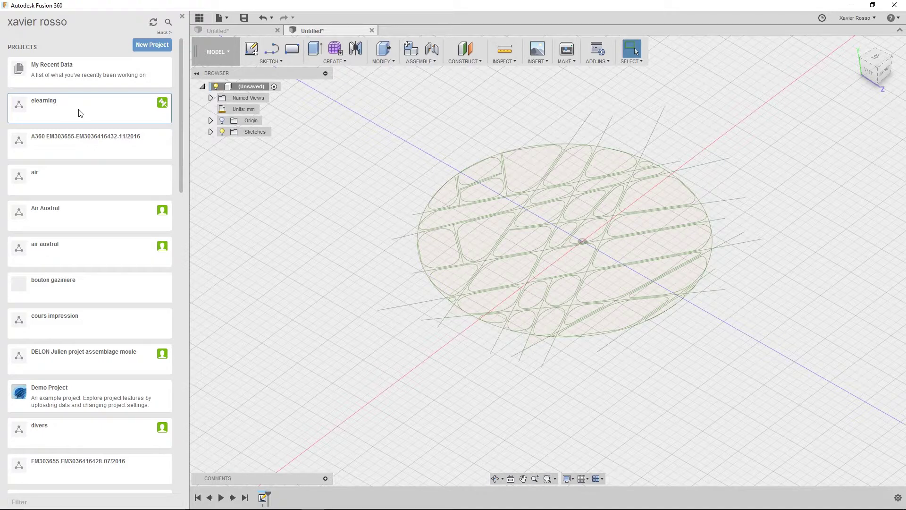
pyautogui.click(79, 109)
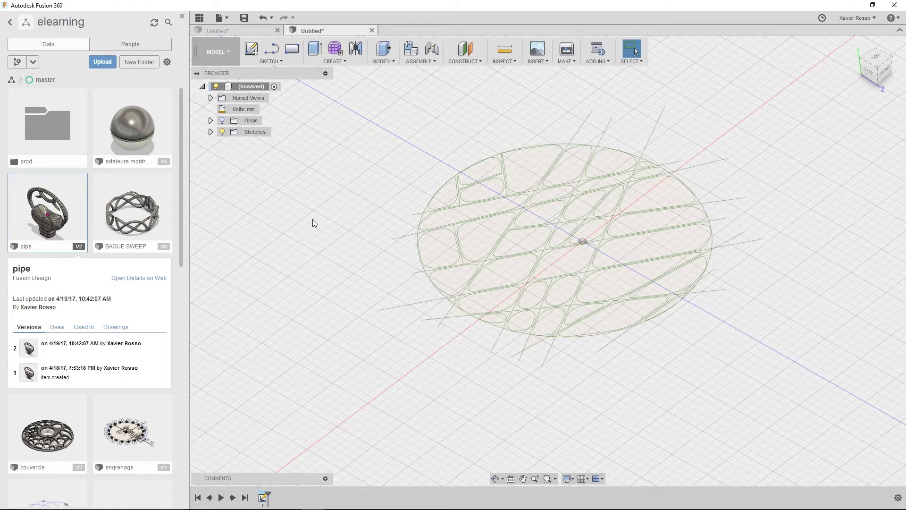
# Step: Begin an upload to the elearning project and browse the Bureau folder with the file type limited to OBJ
pyautogui.click(101, 61)
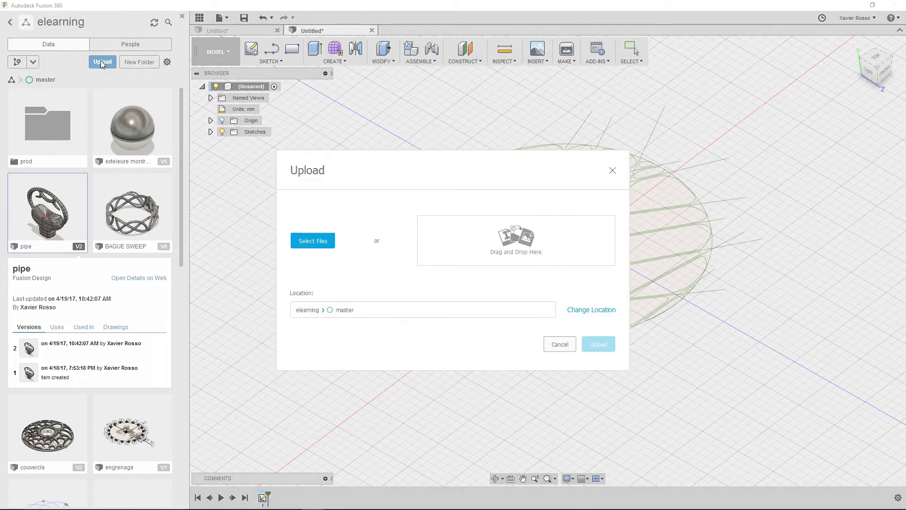
pyautogui.click(310, 243)
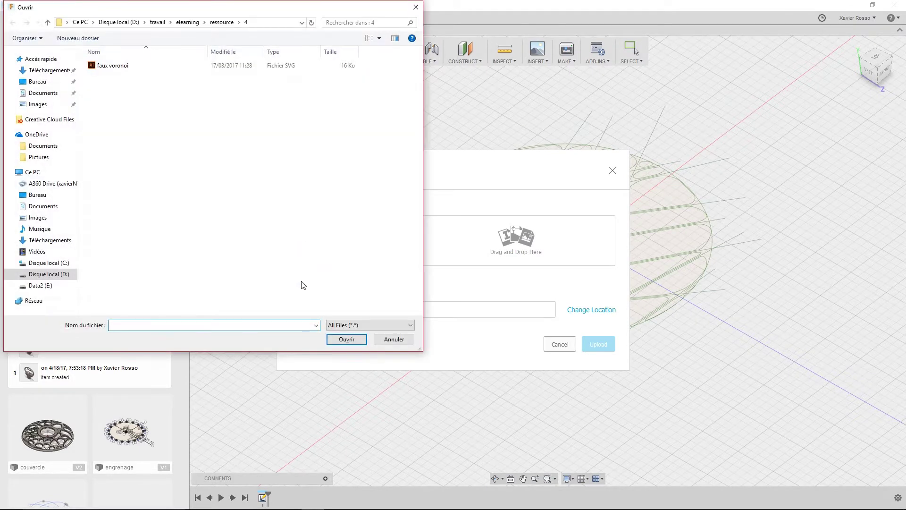
pyautogui.click(342, 327)
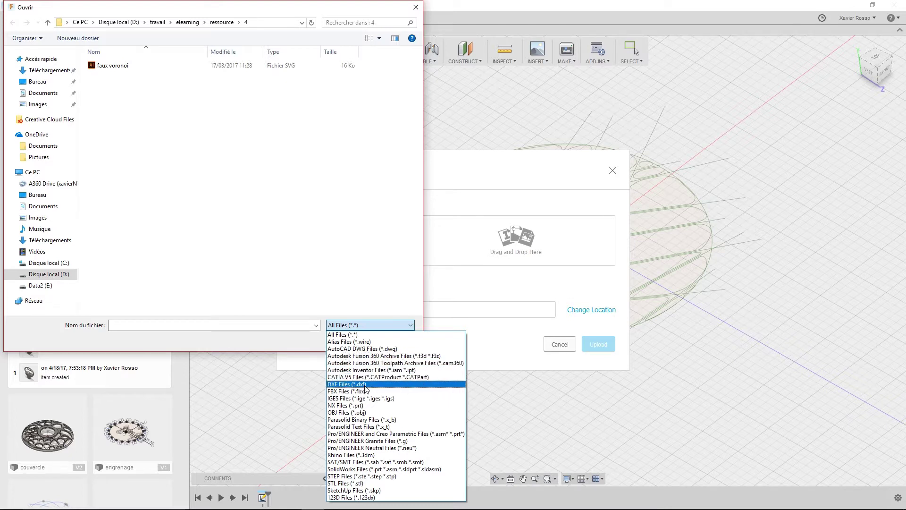
pyautogui.click(351, 413)
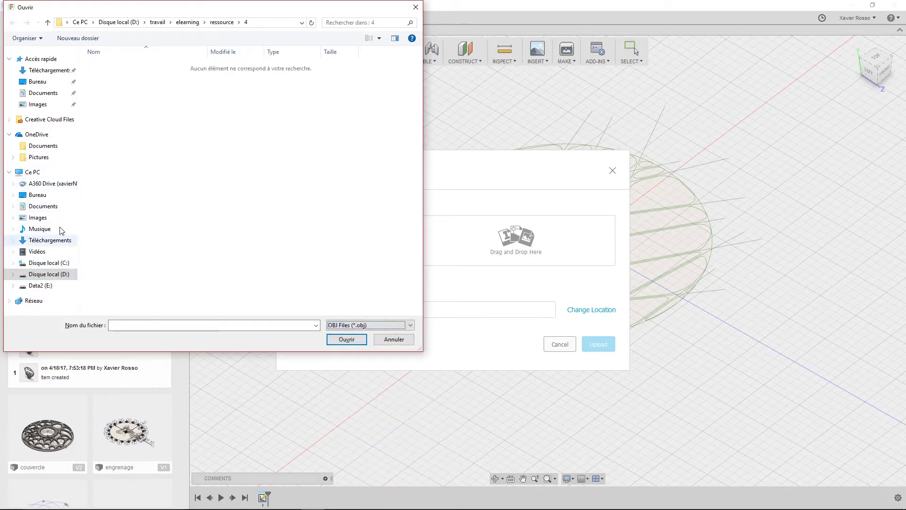
pyautogui.click(42, 196)
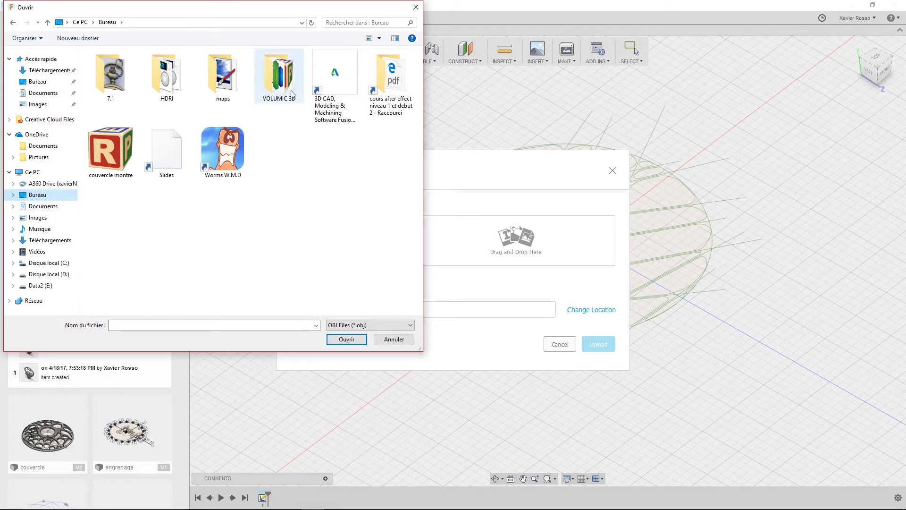
pyautogui.click(391, 340)
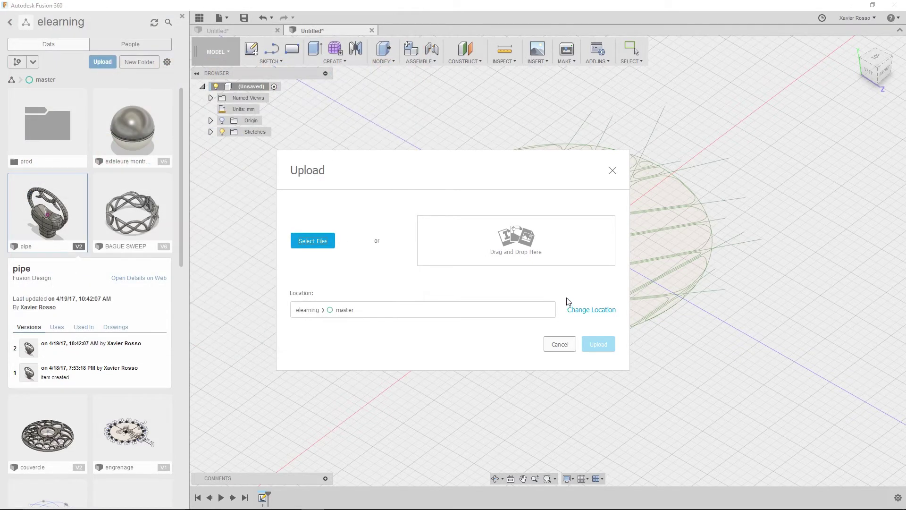
pyautogui.click(560, 344)
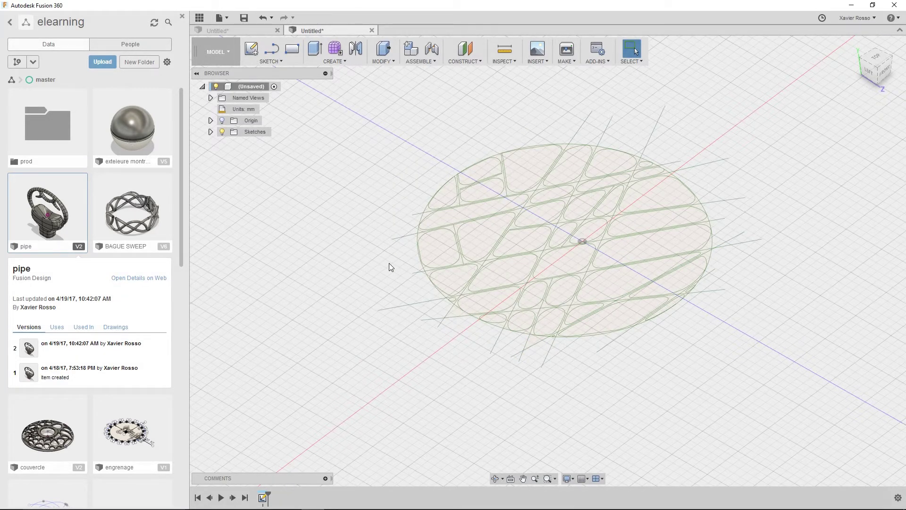
# Step: Start exporting the current design and review the available export file types, leaving the type at Archive Files (*.f3d)
pyautogui.click(226, 19)
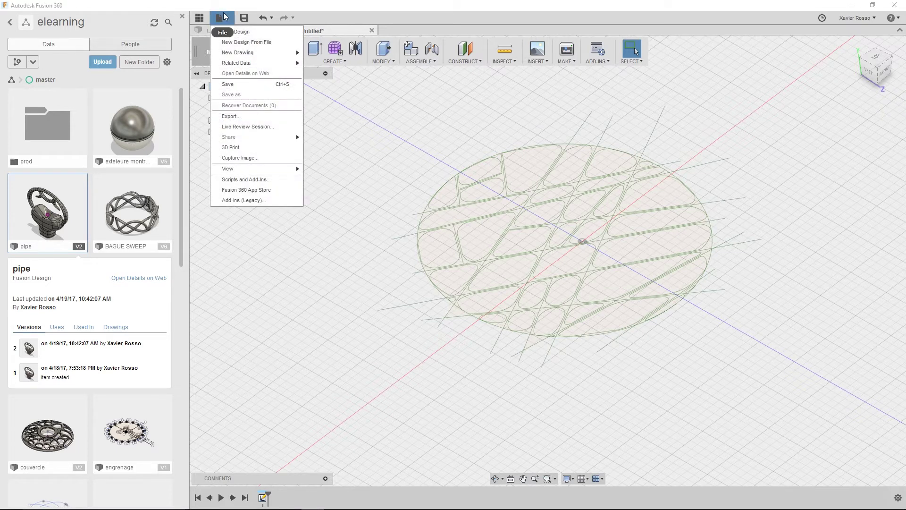
pyautogui.click(231, 116)
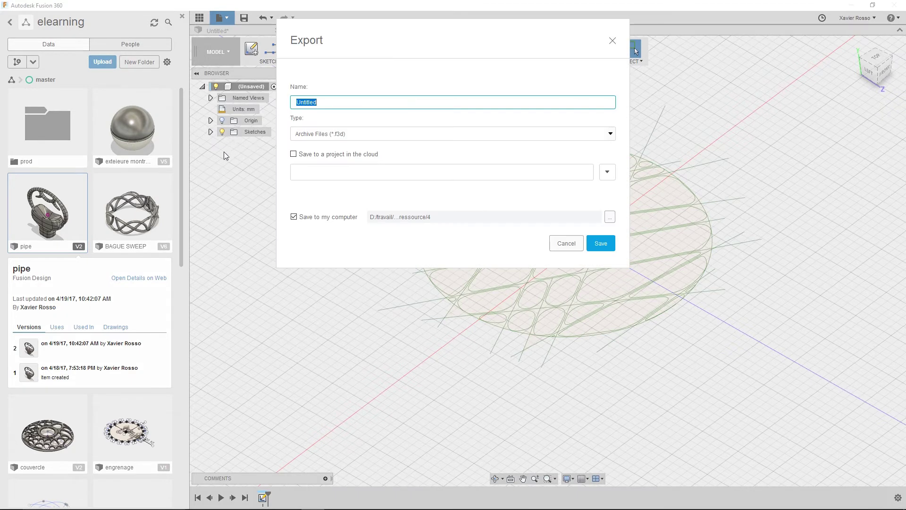
pyautogui.click(611, 134)
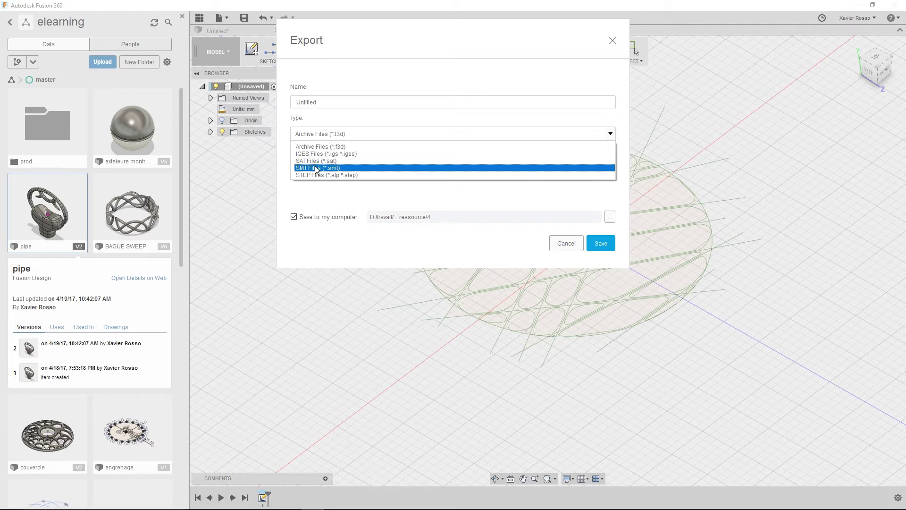
pyautogui.click(359, 184)
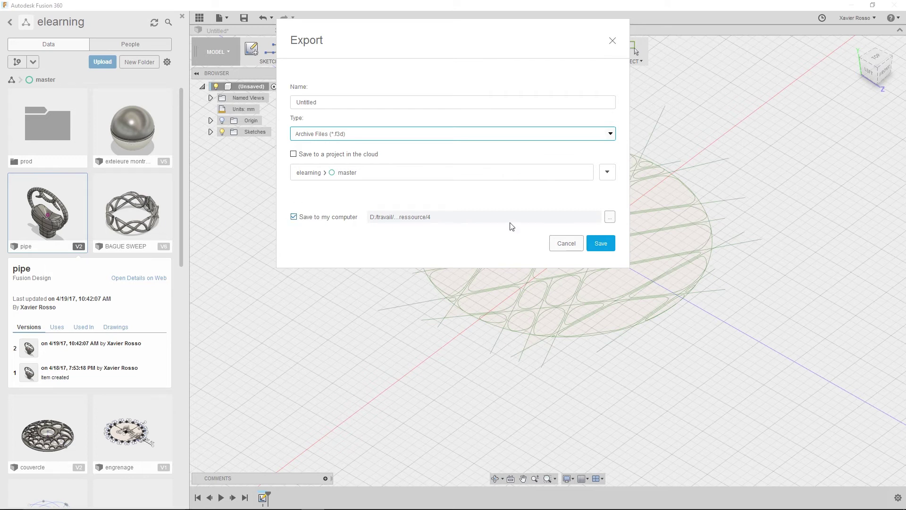
# Step: Set the export's save location on the computer to the Bureau (desktop) folder
pyautogui.click(611, 216)
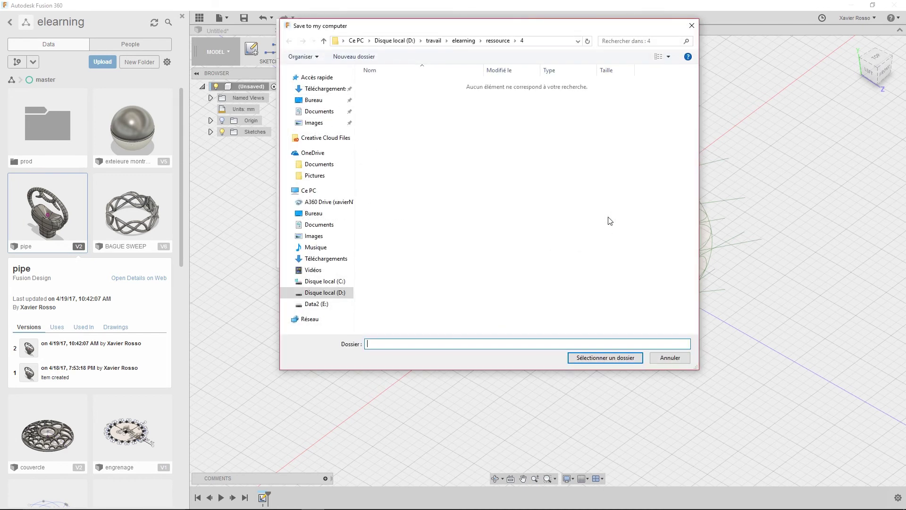
pyautogui.click(313, 213)
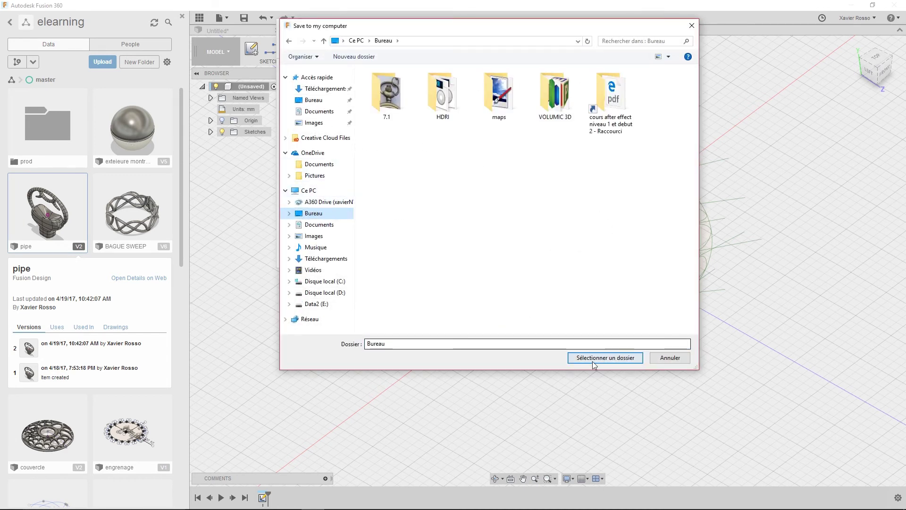
pyautogui.click(605, 358)
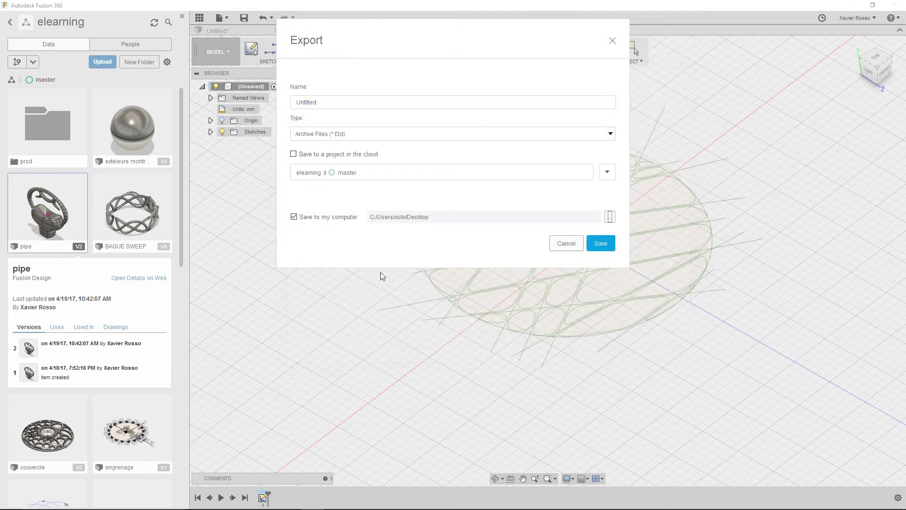